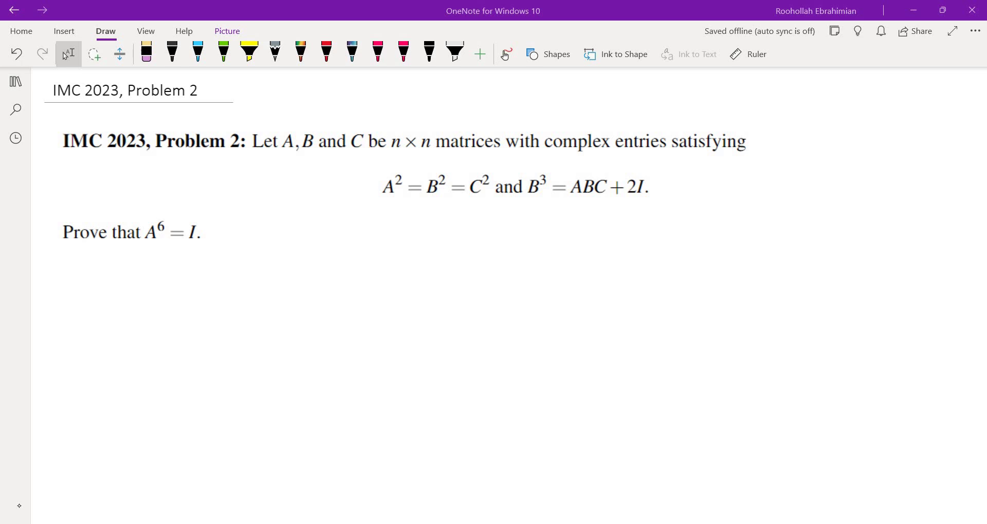
Step: Handwrite 'XY = I ⟹' in black ink below the problem statement
{"action": "left_click", "coordinate": [172, 52]}
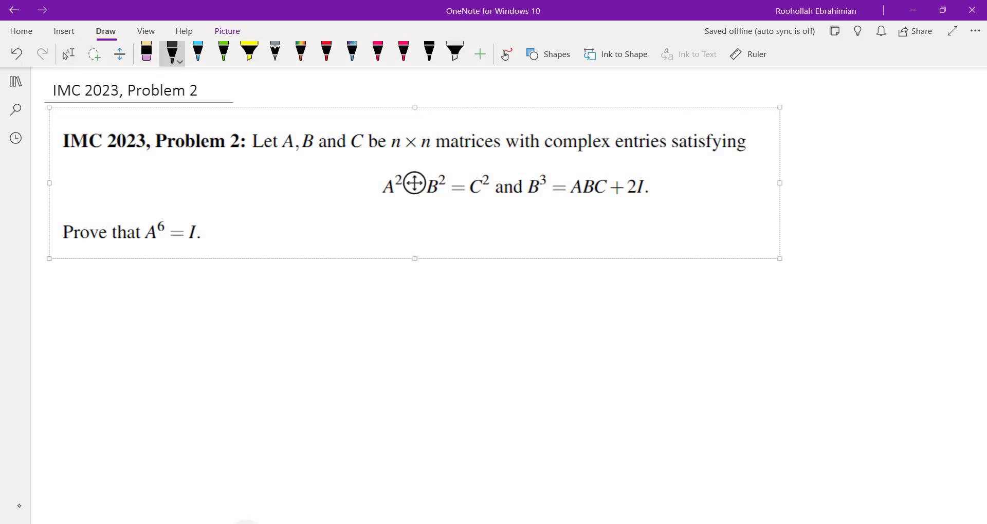
{"action": "left_click_drag", "start_coordinate": [78, 283], "coordinate": [95, 306]}
{"action": "mouse_move", "coordinate": [94, 284]}
{"action": "left_mouse_down"}
{"action": "mouse_move", "coordinate": [96, 304]}
{"action": "mouse_move", "coordinate": [107, 279]}
{"action": "mouse_move", "coordinate": [127, 277]}
{"action": "mouse_move", "coordinate": [120, 305]}
{"action": "mouse_move", "coordinate": [167, 289]}
{"action": "left_mouse_up"}
{"action": "left_click_drag", "start_coordinate": [143, 301], "coordinate": [179, 304]}
{"action": "mouse_move", "coordinate": [171, 303]}
{"action": "left_mouse_down"}
{"action": "mouse_move", "coordinate": [191, 301]}
{"action": "mouse_move", "coordinate": [190, 277]}
{"action": "left_mouse_up"}
{"action": "left_click_drag", "start_coordinate": [216, 295], "coordinate": [249, 295]}
Step: Complete 'YX = I' and draw an upward arrow pointing at B³
{"action": "left_click_drag", "start_coordinate": [297, 270], "coordinate": [312, 296]}
{"action": "left_click_drag", "start_coordinate": [344, 271], "coordinate": [327, 296]}
{"action": "mouse_move", "coordinate": [329, 274]}
{"action": "left_mouse_down"}
{"action": "mouse_move", "coordinate": [343, 295]}
{"action": "mouse_move", "coordinate": [381, 283]}
{"action": "left_mouse_up"}
{"action": "left_click_drag", "start_coordinate": [358, 294], "coordinate": [381, 291]}
{"action": "left_click_drag", "start_coordinate": [401, 273], "coordinate": [402, 294]}
{"action": "left_click_drag", "start_coordinate": [393, 295], "coordinate": [411, 293]}
{"action": "left_click_drag", "start_coordinate": [392, 276], "coordinate": [410, 274]}
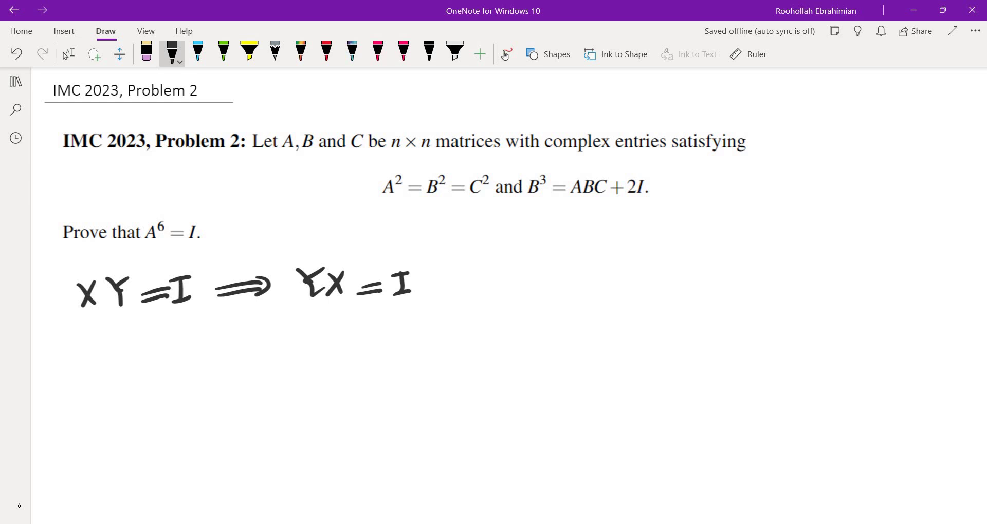
{"action": "left_click_drag", "start_coordinate": [537, 218], "coordinate": [536, 198]}
{"action": "left_click_drag", "start_coordinate": [527, 205], "coordinate": [546, 204]}
Step: Underline ABC and write 'B³ − ABC = 2I ⟹' on a new line
{"action": "left_click_drag", "start_coordinate": [574, 198], "coordinate": [608, 197]}
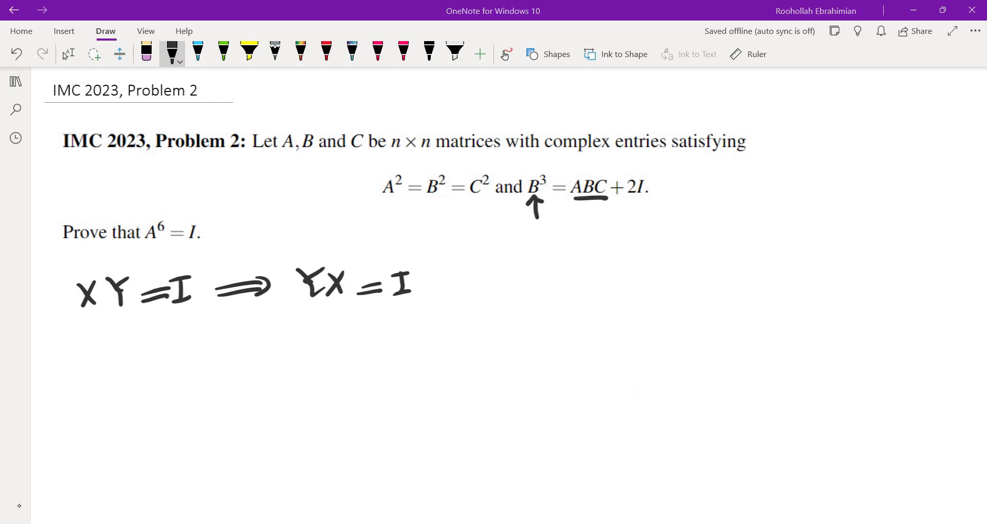
{"action": "left_click_drag", "start_coordinate": [99, 371], "coordinate": [98, 393]}
{"action": "mouse_move", "coordinate": [98, 369]}
{"action": "left_mouse_down"}
{"action": "mouse_move", "coordinate": [111, 383]}
{"action": "mouse_move", "coordinate": [99, 394]}
{"action": "left_mouse_up"}
{"action": "mouse_move", "coordinate": [116, 355]}
{"action": "left_mouse_down"}
{"action": "mouse_move", "coordinate": [126, 362]}
{"action": "mouse_move", "coordinate": [113, 372]}
{"action": "left_mouse_up"}
{"action": "mouse_move", "coordinate": [127, 376]}
{"action": "left_mouse_down"}
{"action": "mouse_move", "coordinate": [157, 380]}
{"action": "mouse_move", "coordinate": [174, 365]}
{"action": "mouse_move", "coordinate": [178, 386]}
{"action": "mouse_move", "coordinate": [194, 367]}
{"action": "mouse_move", "coordinate": [186, 389]}
{"action": "left_mouse_up"}
{"action": "mouse_move", "coordinate": [223, 367]}
{"action": "left_mouse_down"}
{"action": "mouse_move", "coordinate": [225, 383]}
{"action": "mouse_move", "coordinate": [264, 371]}
{"action": "left_mouse_up"}
{"action": "left_click_drag", "start_coordinate": [279, 366], "coordinate": [318, 383]}
{"action": "mouse_move", "coordinate": [308, 381]}
{"action": "left_mouse_down"}
{"action": "mouse_move", "coordinate": [329, 379]}
{"action": "mouse_move", "coordinate": [328, 360]}
{"action": "left_mouse_up"}
{"action": "left_click_drag", "start_coordinate": [368, 378], "coordinate": [404, 374]}
{"action": "mouse_move", "coordinate": [393, 367]}
{"action": "left_mouse_down"}
{"action": "mouse_move", "coordinate": [392, 381]}
{"action": "mouse_move", "coordinate": [455, 382]}
{"action": "mouse_move", "coordinate": [453, 369]}
{"action": "left_mouse_up"}
Step: Continue with 'A²B − ABC = 2I ⟹'
{"action": "mouse_move", "coordinate": [457, 350]}
{"action": "left_mouse_down"}
{"action": "mouse_move", "coordinate": [474, 356]}
{"action": "mouse_move", "coordinate": [477, 382]}
{"action": "left_mouse_up"}
{"action": "mouse_move", "coordinate": [476, 360]}
{"action": "left_mouse_down"}
{"action": "mouse_move", "coordinate": [492, 380]}
{"action": "mouse_move", "coordinate": [474, 382]}
{"action": "left_mouse_up"}
{"action": "left_click_drag", "start_coordinate": [499, 377], "coordinate": [518, 374]}
{"action": "mouse_move", "coordinate": [525, 381]}
{"action": "left_mouse_down"}
{"action": "mouse_move", "coordinate": [548, 381]}
{"action": "mouse_move", "coordinate": [544, 370]}
{"action": "left_mouse_up"}
{"action": "mouse_move", "coordinate": [559, 361]}
{"action": "left_mouse_down"}
{"action": "mouse_move", "coordinate": [557, 382]}
{"action": "mouse_move", "coordinate": [633, 369]}
{"action": "left_mouse_up"}
{"action": "left_click_drag", "start_coordinate": [612, 378], "coordinate": [635, 375]}
{"action": "left_click_drag", "start_coordinate": [646, 360], "coordinate": [661, 380]}
{"action": "mouse_move", "coordinate": [674, 360]}
{"action": "left_mouse_down"}
{"action": "mouse_move", "coordinate": [672, 382]}
{"action": "mouse_move", "coordinate": [686, 360]}
{"action": "mouse_move", "coordinate": [733, 377]}
{"action": "left_mouse_up"}
{"action": "mouse_move", "coordinate": [694, 371]}
{"action": "left_mouse_down"}
{"action": "mouse_move", "coordinate": [734, 369]}
{"action": "mouse_move", "coordinate": [723, 384]}
{"action": "left_mouse_up"}
Step: Factor out A by writing 'A(AB − BC) = 2I'
{"action": "mouse_move", "coordinate": [750, 360]}
{"action": "left_mouse_down"}
{"action": "mouse_move", "coordinate": [740, 382]}
{"action": "mouse_move", "coordinate": [760, 383]}
{"action": "left_mouse_up"}
{"action": "left_click_drag", "start_coordinate": [745, 372], "coordinate": [783, 383]}
{"action": "left_click_drag", "start_coordinate": [793, 359], "coordinate": [803, 382]}
{"action": "left_click_drag", "start_coordinate": [786, 374], "coordinate": [811, 381]}
{"action": "mouse_move", "coordinate": [813, 359]}
{"action": "left_mouse_down"}
{"action": "mouse_move", "coordinate": [812, 383]}
{"action": "mouse_move", "coordinate": [849, 373]}
{"action": "mouse_move", "coordinate": [855, 382]}
{"action": "left_mouse_up"}
{"action": "left_click_drag", "start_coordinate": [858, 359], "coordinate": [857, 382]}
{"action": "left_click_drag", "start_coordinate": [898, 364], "coordinate": [899, 387]}
{"action": "left_click_drag", "start_coordinate": [913, 374], "coordinate": [931, 366]}
{"action": "left_click_drag", "start_coordinate": [936, 366], "coordinate": [962, 384]}
{"action": "mouse_move", "coordinate": [955, 383]}
{"action": "left_mouse_down"}
{"action": "mouse_move", "coordinate": [970, 383]}
{"action": "mouse_move", "coordinate": [967, 363]}
{"action": "left_mouse_up"}
Step: Start a new line with '⟹ A =' and erase a stray stroke after it
{"action": "left_click_drag", "start_coordinate": [60, 472], "coordinate": [150, 472]}
{"action": "left_click_drag", "start_coordinate": [163, 458], "coordinate": [183, 455]}
{"action": "left_click", "coordinate": [146, 51]}
{"action": "mouse_move", "coordinate": [164, 468]}
{"action": "left_mouse_down"}
{"action": "mouse_move", "coordinate": [210, 463]}
{"action": "mouse_move", "coordinate": [238, 476]}
{"action": "left_mouse_up"}
{"action": "left_click", "coordinate": [172, 52]}
Step: Finish the line as 'A = 2(AB − BC)⁻¹'
{"action": "left_click_drag", "start_coordinate": [254, 465], "coordinate": [273, 472]}
{"action": "mouse_move", "coordinate": [260, 462]}
{"action": "left_mouse_down"}
{"action": "mouse_move", "coordinate": [269, 456]}
{"action": "mouse_move", "coordinate": [280, 472]}
{"action": "left_mouse_up"}
{"action": "mouse_move", "coordinate": [284, 448]}
{"action": "left_mouse_down"}
{"action": "mouse_move", "coordinate": [283, 471]}
{"action": "mouse_move", "coordinate": [302, 466]}
{"action": "mouse_move", "coordinate": [290, 472]}
{"action": "mouse_move", "coordinate": [321, 461]}
{"action": "left_mouse_up"}
{"action": "left_click_drag", "start_coordinate": [331, 445], "coordinate": [330, 472]}
{"action": "left_click_drag", "start_coordinate": [372, 445], "coordinate": [368, 470]}
{"action": "mouse_move", "coordinate": [375, 441]}
{"action": "left_mouse_down"}
{"action": "mouse_move", "coordinate": [374, 474]}
{"action": "mouse_move", "coordinate": [407, 427]}
{"action": "left_mouse_up"}
{"action": "left_click_drag", "start_coordinate": [408, 421], "coordinate": [412, 433]}
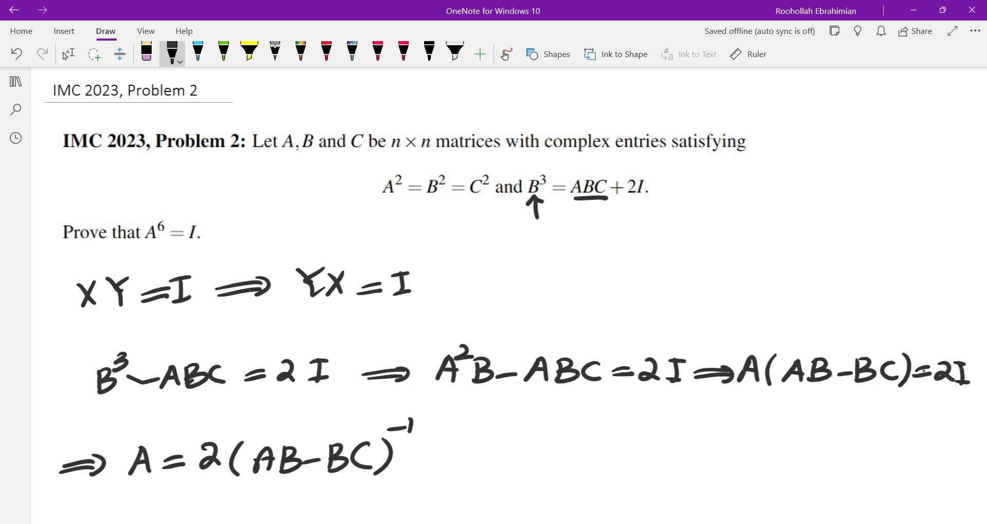
{"action": "scroll", "coordinate": [493, 296], "scroll_direction": "down", "scroll_amount": 3}
Step: Write 'B³ − ABC = 2I ⟹' on a new line below the first derivation
{"action": "left_click_drag", "start_coordinate": [134, 223], "coordinate": [157, 220]}
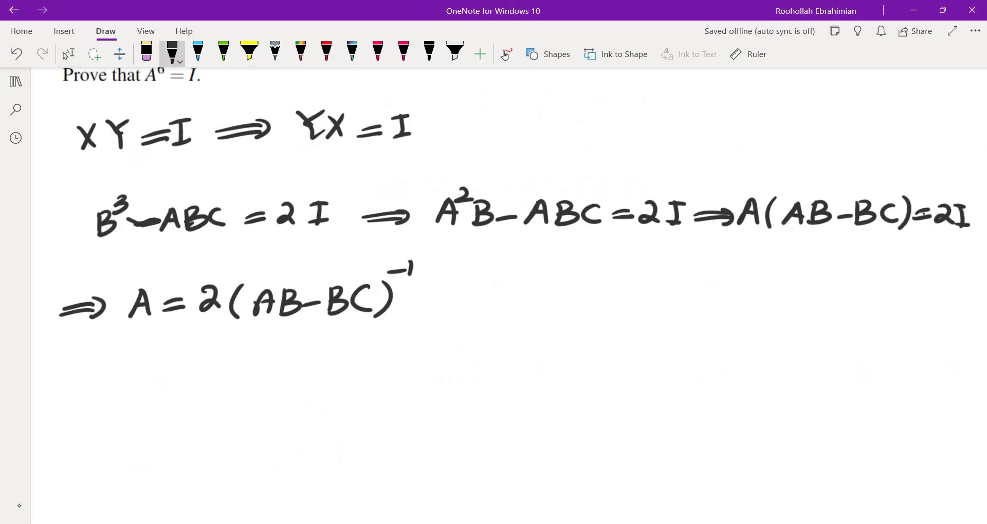
{"action": "left_click_drag", "start_coordinate": [60, 389], "coordinate": [62, 416]}
{"action": "mouse_move", "coordinate": [79, 371]}
{"action": "left_mouse_down"}
{"action": "mouse_move", "coordinate": [79, 390]}
{"action": "mouse_move", "coordinate": [154, 406]}
{"action": "mouse_move", "coordinate": [149, 395]}
{"action": "left_mouse_up"}
{"action": "left_click_drag", "start_coordinate": [165, 384], "coordinate": [166, 408]}
{"action": "mouse_move", "coordinate": [217, 386]}
{"action": "left_mouse_down"}
{"action": "mouse_move", "coordinate": [218, 404]}
{"action": "mouse_move", "coordinate": [260, 400]}
{"action": "left_mouse_up"}
{"action": "left_click_drag", "start_coordinate": [238, 396], "coordinate": [282, 406]}
{"action": "mouse_move", "coordinate": [303, 383]}
{"action": "left_mouse_down"}
{"action": "mouse_move", "coordinate": [304, 405]}
{"action": "mouse_move", "coordinate": [315, 401]}
{"action": "left_mouse_up"}
{"action": "left_click_drag", "start_coordinate": [296, 384], "coordinate": [380, 389]}
{"action": "mouse_move", "coordinate": [335, 399]}
{"action": "left_mouse_down"}
{"action": "mouse_move", "coordinate": [378, 396]}
{"action": "mouse_move", "coordinate": [366, 406]}
{"action": "left_mouse_up"}
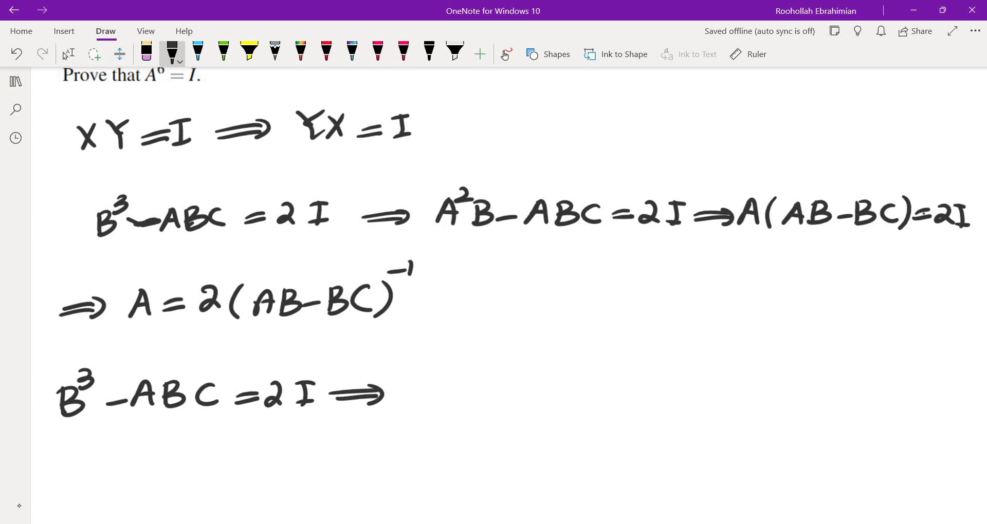
Step: Continue with 'BC² − ABC = 2I ⟹'
{"action": "left_click_drag", "start_coordinate": [413, 381], "coordinate": [410, 406]}
{"action": "left_click_drag", "start_coordinate": [410, 380], "coordinate": [411, 405]}
{"action": "mouse_move", "coordinate": [460, 381]}
{"action": "left_mouse_down"}
{"action": "mouse_move", "coordinate": [442, 393]}
{"action": "mouse_move", "coordinate": [463, 401]}
{"action": "left_mouse_up"}
{"action": "left_click_drag", "start_coordinate": [460, 362], "coordinate": [480, 370]}
{"action": "left_click_drag", "start_coordinate": [478, 399], "coordinate": [533, 404]}
{"action": "left_click_drag", "start_coordinate": [515, 395], "coordinate": [555, 406]}
{"action": "mouse_move", "coordinate": [581, 383]}
{"action": "left_mouse_down"}
{"action": "mouse_move", "coordinate": [581, 404]}
{"action": "mouse_move", "coordinate": [617, 389]}
{"action": "left_mouse_up"}
{"action": "left_click_drag", "start_coordinate": [598, 400], "coordinate": [657, 406]}
{"action": "mouse_move", "coordinate": [649, 402]}
{"action": "left_mouse_down"}
{"action": "mouse_move", "coordinate": [666, 403]}
{"action": "mouse_move", "coordinate": [664, 378]}
{"action": "left_mouse_up"}
{"action": "left_click_drag", "start_coordinate": [678, 398], "coordinate": [719, 388]}
{"action": "mouse_move", "coordinate": [701, 382]}
{"action": "left_mouse_down"}
{"action": "mouse_move", "coordinate": [704, 404]}
{"action": "mouse_move", "coordinate": [738, 402]}
{"action": "left_mouse_up"}
Step: Factor out C by writing '(BC − AB)C = 2I'
{"action": "mouse_move", "coordinate": [738, 382]}
{"action": "left_mouse_down"}
{"action": "mouse_move", "coordinate": [737, 401]}
{"action": "mouse_move", "coordinate": [816, 393]}
{"action": "left_mouse_up"}
{"action": "left_click_drag", "start_coordinate": [827, 377], "coordinate": [816, 400]}
{"action": "left_click_drag", "start_coordinate": [827, 377], "coordinate": [836, 400]}
{"action": "left_click_drag", "start_coordinate": [821, 392], "coordinate": [843, 403]}
{"action": "mouse_move", "coordinate": [845, 379]}
{"action": "left_mouse_down"}
{"action": "mouse_move", "coordinate": [842, 404]}
{"action": "mouse_move", "coordinate": [866, 407]}
{"action": "left_mouse_up"}
{"action": "left_click_drag", "start_coordinate": [733, 370], "coordinate": [724, 408]}
{"action": "left_click_drag", "start_coordinate": [901, 382], "coordinate": [899, 401]}
{"action": "left_click_drag", "start_coordinate": [907, 398], "coordinate": [928, 388]}
{"action": "left_click_drag", "start_coordinate": [931, 385], "coordinate": [957, 406]}
{"action": "mouse_move", "coordinate": [951, 402]}
{"action": "left_mouse_down"}
{"action": "mouse_move", "coordinate": [966, 402]}
{"action": "mouse_move", "coordinate": [964, 380]}
{"action": "left_mouse_up"}
Step: On the next line, conclude '⟹ C = 2(BC − AB)⁻¹'
{"action": "scroll", "coordinate": [493, 296], "scroll_direction": "down", "scroll_amount": 2}
{"action": "left_click_drag", "start_coordinate": [57, 404], "coordinate": [88, 406]}
{"action": "left_click_drag", "start_coordinate": [64, 399], "coordinate": [86, 418]}
{"action": "mouse_move", "coordinate": [165, 390]}
{"action": "left_mouse_down"}
{"action": "mouse_move", "coordinate": [164, 409]}
{"action": "mouse_move", "coordinate": [204, 392]}
{"action": "mouse_move", "coordinate": [204, 400]}
{"action": "mouse_move", "coordinate": [283, 409]}
{"action": "left_mouse_up"}
{"action": "mouse_move", "coordinate": [283, 383]}
{"action": "left_mouse_down"}
{"action": "mouse_move", "coordinate": [286, 409]}
{"action": "mouse_move", "coordinate": [352, 395]}
{"action": "left_mouse_up"}
{"action": "mouse_move", "coordinate": [354, 405]}
{"action": "left_mouse_down"}
{"action": "mouse_move", "coordinate": [371, 405]}
{"action": "mouse_move", "coordinate": [370, 392]}
{"action": "left_mouse_up"}
{"action": "left_click_drag", "start_coordinate": [385, 382], "coordinate": [382, 408]}
{"action": "mouse_move", "coordinate": [382, 383]}
{"action": "left_mouse_down"}
{"action": "mouse_move", "coordinate": [382, 406]}
{"action": "mouse_move", "coordinate": [406, 408]}
{"action": "left_mouse_up"}
{"action": "left_click_drag", "start_coordinate": [414, 368], "coordinate": [431, 364]}
{"action": "left_click_drag", "start_coordinate": [435, 358], "coordinate": [437, 371]}
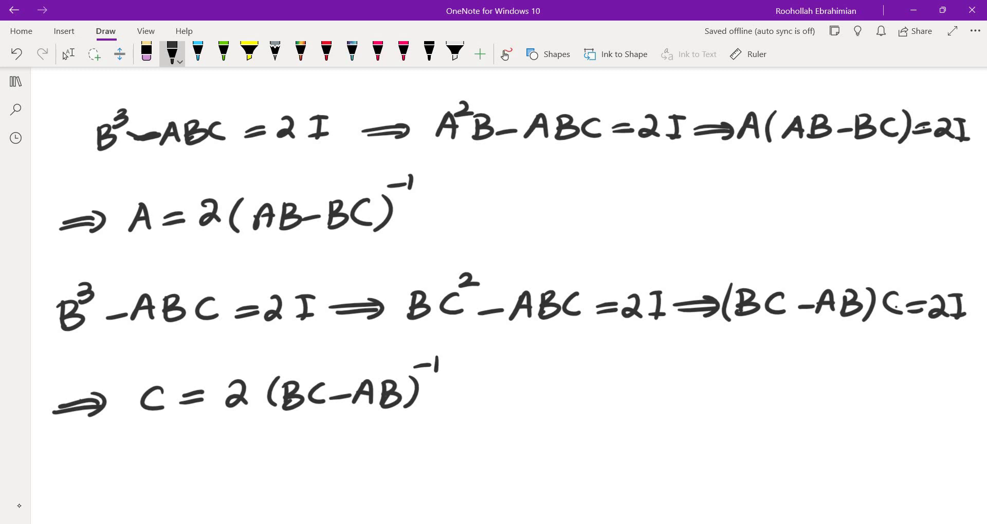
Step: Draw green arrows pointing at A = 2(AB − BC)⁻¹ and C = 2(BC − AB)⁻¹
{"action": "left_click", "coordinate": [224, 51]}
{"action": "mouse_move", "coordinate": [522, 206]}
{"action": "left_mouse_down"}
{"action": "mouse_move", "coordinate": [435, 213]}
{"action": "mouse_move", "coordinate": [441, 224]}
{"action": "left_mouse_up"}
{"action": "left_click_drag", "start_coordinate": [521, 392], "coordinate": [445, 401]}
{"action": "mouse_move", "coordinate": [456, 389]}
{"action": "left_mouse_down"}
{"action": "mouse_move", "coordinate": [449, 394]}
{"action": "mouse_move", "coordinate": [459, 408]}
{"action": "left_mouse_up"}
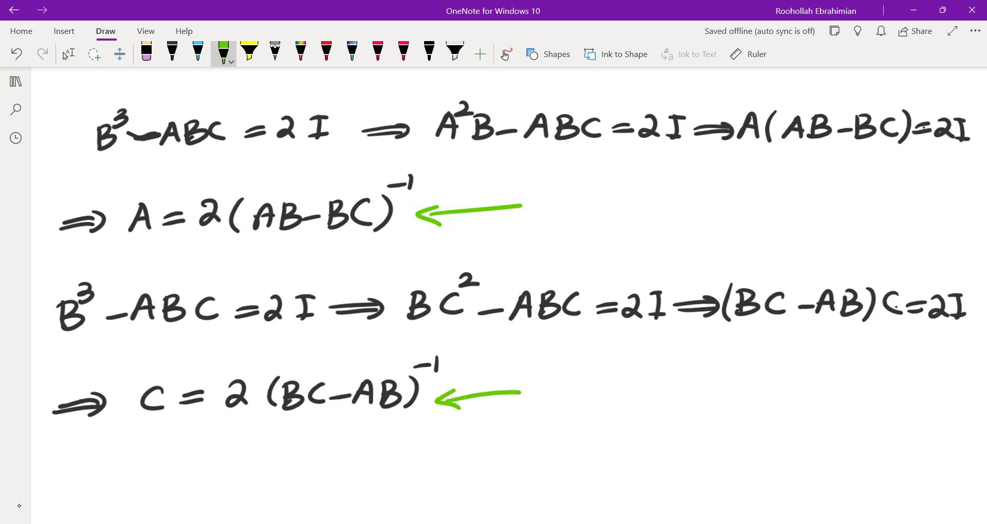
Step: Return to black ink and write 'C = −A' below the last line
{"action": "left_click", "coordinate": [172, 51]}
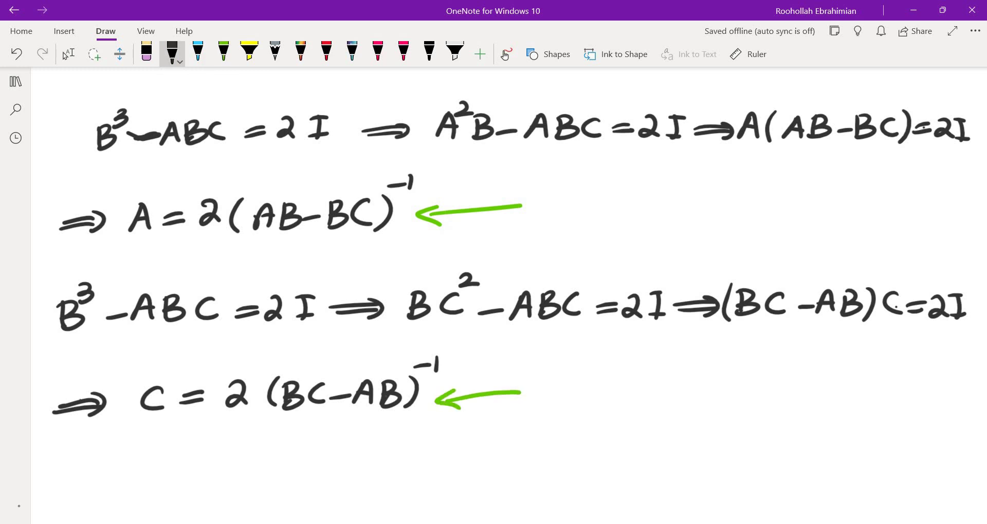
{"action": "scroll", "coordinate": [493, 257], "scroll_direction": "down", "scroll_amount": 3}
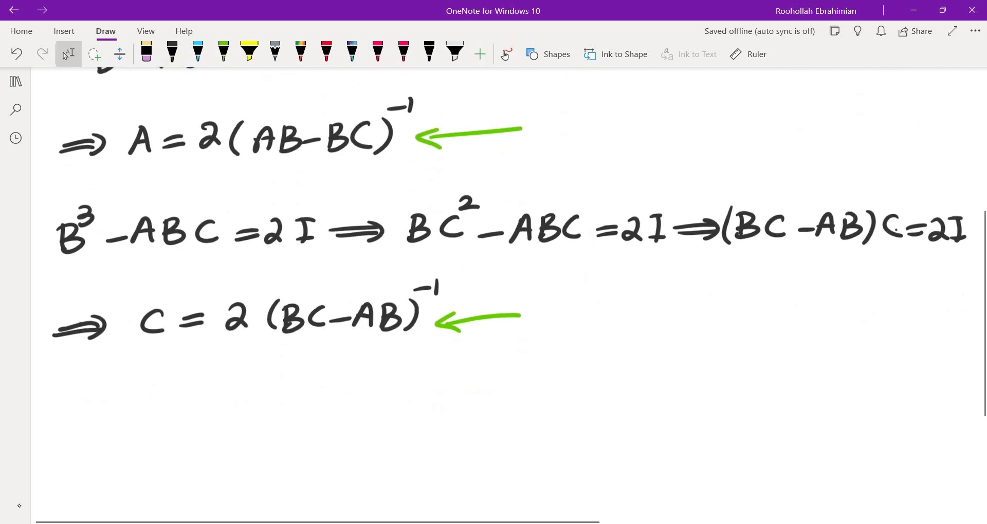
{"action": "left_click", "coordinate": [125, 423]}
{"action": "mouse_move", "coordinate": [100, 406]}
{"action": "left_mouse_down"}
{"action": "mouse_move", "coordinate": [103, 428]}
{"action": "mouse_move", "coordinate": [142, 413]}
{"action": "left_mouse_up"}
{"action": "left_click_drag", "start_coordinate": [124, 425], "coordinate": [146, 420]}
{"action": "mouse_move", "coordinate": [156, 419]}
{"action": "left_mouse_down"}
{"action": "mouse_move", "coordinate": [199, 392]}
{"action": "mouse_move", "coordinate": [211, 419]}
{"action": "left_mouse_up"}
{"action": "left_click_drag", "start_coordinate": [192, 408], "coordinate": [208, 407]}
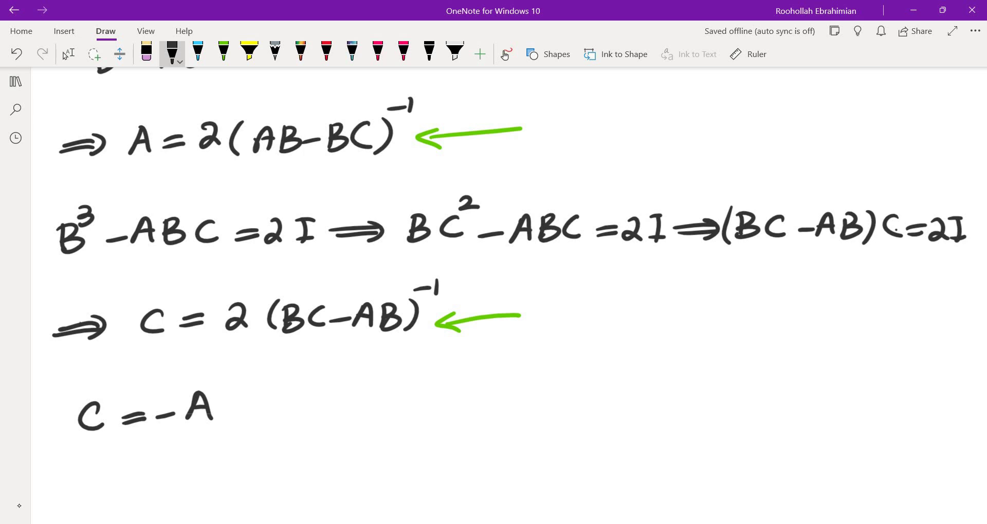
Step: On a new line, write 'A² = B²;'
{"action": "scroll", "coordinate": [494, 288], "scroll_direction": "down", "scroll_amount": 5}
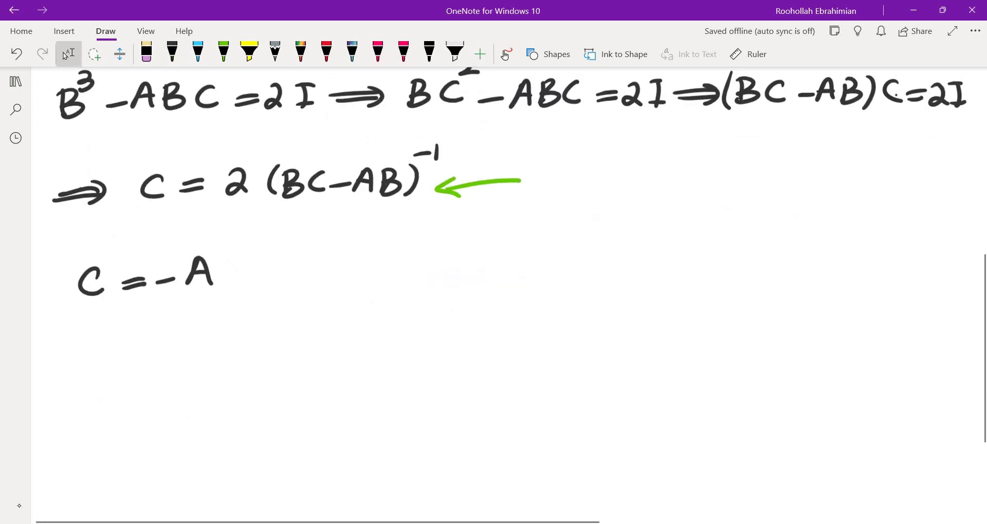
{"action": "mouse_move", "coordinate": [86, 370]}
{"action": "left_mouse_down"}
{"action": "mouse_move", "coordinate": [96, 343]}
{"action": "mouse_move", "coordinate": [105, 369]}
{"action": "left_mouse_up"}
{"action": "mouse_move", "coordinate": [89, 362]}
{"action": "left_mouse_down"}
{"action": "mouse_move", "coordinate": [127, 339]}
{"action": "mouse_move", "coordinate": [143, 360]}
{"action": "left_mouse_up"}
{"action": "left_click_drag", "start_coordinate": [121, 368], "coordinate": [144, 366]}
{"action": "left_click_drag", "start_coordinate": [155, 347], "coordinate": [153, 375]}
{"action": "mouse_move", "coordinate": [172, 329]}
{"action": "left_mouse_down"}
{"action": "mouse_move", "coordinate": [194, 333]}
{"action": "mouse_move", "coordinate": [223, 361]}
{"action": "left_mouse_up"}
{"action": "left_click_drag", "start_coordinate": [225, 366], "coordinate": [212, 374]}
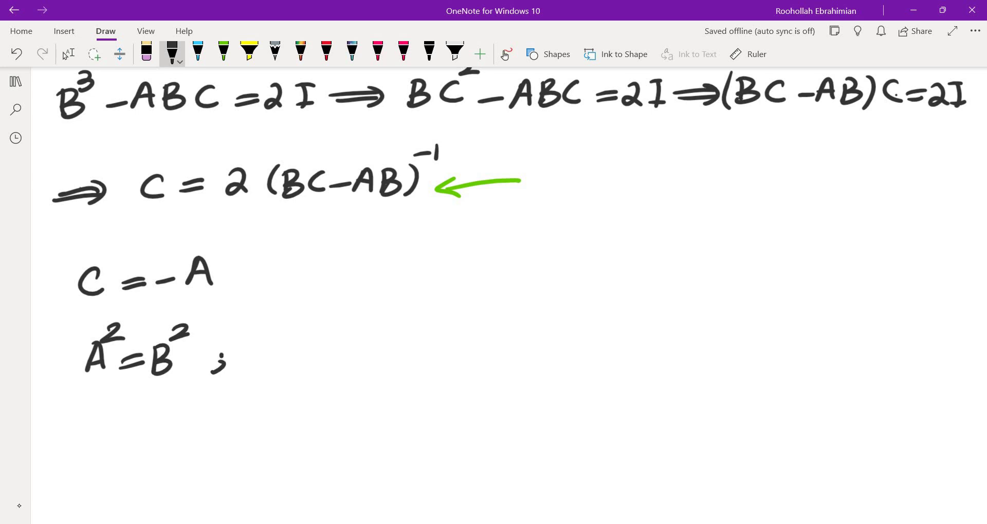
Step: Follow it with 'B³ = ABC + 2I'
{"action": "left_click_drag", "start_coordinate": [282, 341], "coordinate": [281, 371]}
{"action": "left_click_drag", "start_coordinate": [276, 343], "coordinate": [281, 372]}
{"action": "mouse_move", "coordinate": [299, 323]}
{"action": "left_mouse_down"}
{"action": "mouse_move", "coordinate": [298, 340]}
{"action": "mouse_move", "coordinate": [353, 353]}
{"action": "left_mouse_up"}
{"action": "mouse_move", "coordinate": [326, 367]}
{"action": "left_mouse_down"}
{"action": "mouse_move", "coordinate": [383, 345]}
{"action": "mouse_move", "coordinate": [376, 364]}
{"action": "left_mouse_up"}
{"action": "left_click_drag", "start_coordinate": [387, 338], "coordinate": [396, 362]}
{"action": "left_click_drag", "start_coordinate": [381, 354], "coordinate": [402, 365]}
{"action": "mouse_move", "coordinate": [403, 339]}
{"action": "left_mouse_down"}
{"action": "mouse_move", "coordinate": [403, 365]}
{"action": "mouse_move", "coordinate": [483, 355]}
{"action": "left_mouse_up"}
{"action": "mouse_move", "coordinate": [467, 344]}
{"action": "left_mouse_down"}
{"action": "mouse_move", "coordinate": [465, 368]}
{"action": "mouse_move", "coordinate": [520, 364]}
{"action": "left_mouse_up"}
{"action": "mouse_move", "coordinate": [510, 362]}
{"action": "left_mouse_down"}
{"action": "mouse_move", "coordinate": [535, 361]}
{"action": "mouse_move", "coordinate": [534, 338]}
{"action": "left_mouse_up"}
Step: Switch to the selection tool and scroll through the finished notes
{"action": "left_click", "coordinate": [66, 54]}
{"action": "scroll", "coordinate": [494, 296], "scroll_direction": "up", "scroll_amount": 15}
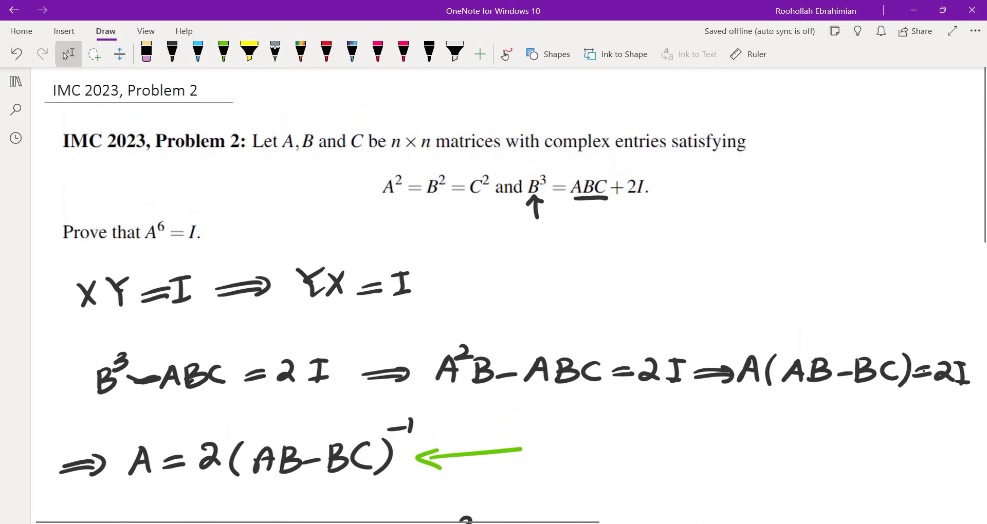
{"action": "scroll", "coordinate": [509, 296], "scroll_direction": "down", "scroll_amount": 10}
{"action": "scroll", "coordinate": [509, 295], "scroll_direction": "up", "scroll_amount": 2}
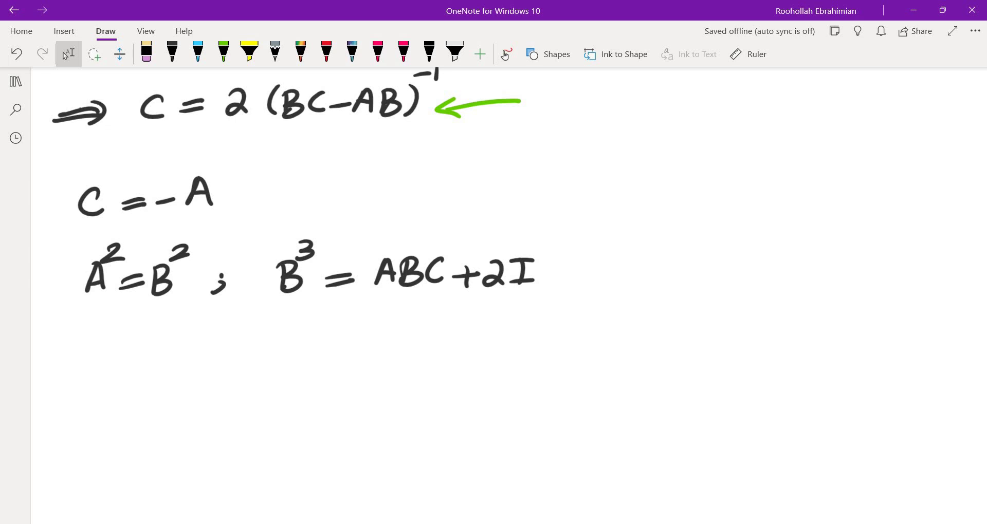
Step: With black ink, write A⁶ = B⁶ on a new line and draw a separator above it
{"action": "left_click", "coordinate": [172, 51]}
{"action": "left_click_drag", "start_coordinate": [82, 377], "coordinate": [102, 377]}
{"action": "left_click_drag", "start_coordinate": [87, 364], "coordinate": [99, 363]}
{"action": "mouse_move", "coordinate": [118, 326]}
{"action": "left_mouse_down"}
{"action": "mouse_move", "coordinate": [109, 351]}
{"action": "mouse_move", "coordinate": [148, 358]}
{"action": "left_mouse_up"}
{"action": "left_click_drag", "start_coordinate": [124, 373], "coordinate": [157, 379]}
{"action": "left_click_drag", "start_coordinate": [157, 351], "coordinate": [159, 380]}
{"action": "left_click_drag", "start_coordinate": [195, 326], "coordinate": [180, 343]}
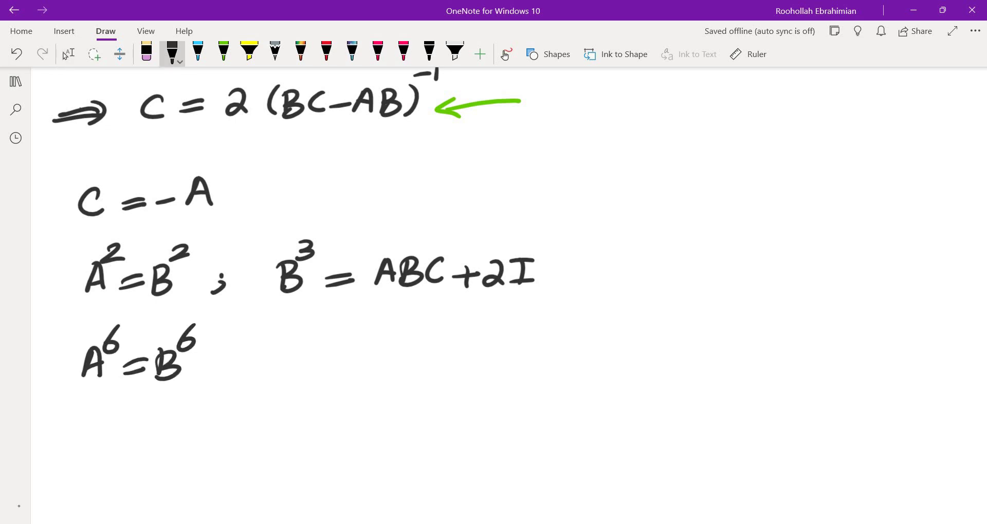
{"action": "left_click_drag", "start_coordinate": [80, 318], "coordinate": [185, 303]}
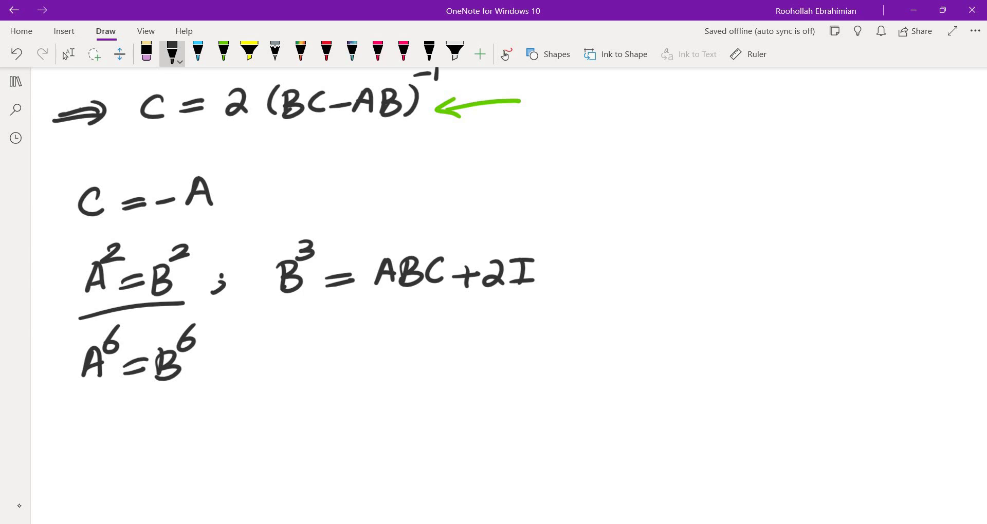
Step: Continue the A⁶ = B⁶ line with '= ABCABC'
{"action": "left_click_drag", "start_coordinate": [212, 380], "coordinate": [241, 377]}
{"action": "mouse_move", "coordinate": [211, 369]}
{"action": "left_mouse_down"}
{"action": "mouse_move", "coordinate": [278, 357]}
{"action": "mouse_move", "coordinate": [291, 380]}
{"action": "left_mouse_up"}
{"action": "left_click_drag", "start_coordinate": [275, 371], "coordinate": [298, 379]}
{"action": "left_click_drag", "start_coordinate": [299, 355], "coordinate": [297, 381]}
{"action": "mouse_move", "coordinate": [343, 356]}
{"action": "left_mouse_down"}
{"action": "mouse_move", "coordinate": [344, 377]}
{"action": "mouse_move", "coordinate": [363, 350]}
{"action": "left_mouse_up"}
{"action": "left_click_drag", "start_coordinate": [363, 350], "coordinate": [374, 377]}
{"action": "left_click_drag", "start_coordinate": [359, 368], "coordinate": [381, 379]}
{"action": "left_click_drag", "start_coordinate": [382, 351], "coordinate": [384, 380]}
{"action": "mouse_move", "coordinate": [435, 355]}
{"action": "left_mouse_down"}
{"action": "mouse_move", "coordinate": [435, 374]}
{"action": "mouse_move", "coordinate": [476, 362]}
{"action": "left_mouse_up"}
Step: Finish the line with '+ 4I + 4ABC'
{"action": "left_click_drag", "start_coordinate": [463, 356], "coordinate": [459, 378]}
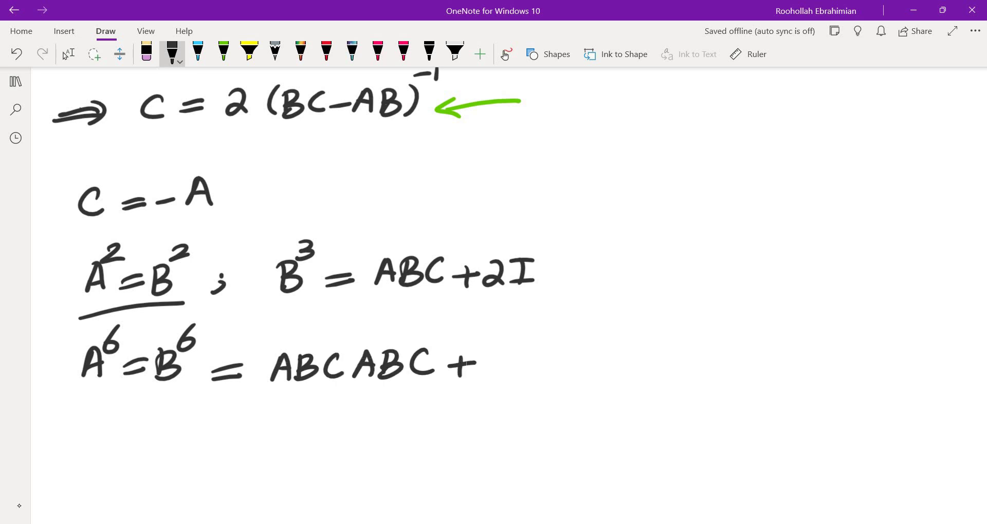
{"action": "left_click_drag", "start_coordinate": [495, 342], "coordinate": [501, 355]}
{"action": "mouse_move", "coordinate": [505, 341]}
{"action": "left_mouse_down"}
{"action": "mouse_move", "coordinate": [504, 369]}
{"action": "mouse_move", "coordinate": [519, 370]}
{"action": "left_mouse_up"}
{"action": "mouse_move", "coordinate": [510, 370]}
{"action": "left_mouse_down"}
{"action": "mouse_move", "coordinate": [532, 367]}
{"action": "mouse_move", "coordinate": [532, 342]}
{"action": "mouse_move", "coordinate": [568, 360]}
{"action": "left_mouse_up"}
{"action": "left_click_drag", "start_coordinate": [557, 354], "coordinate": [555, 375]}
{"action": "left_click_drag", "start_coordinate": [588, 343], "coordinate": [604, 353]}
{"action": "mouse_move", "coordinate": [597, 342]}
{"action": "left_mouse_down"}
{"action": "mouse_move", "coordinate": [595, 366]}
{"action": "mouse_move", "coordinate": [638, 369]}
{"action": "mouse_move", "coordinate": [634, 358]}
{"action": "left_mouse_up"}
{"action": "mouse_move", "coordinate": [648, 368]}
{"action": "left_mouse_down"}
{"action": "mouse_move", "coordinate": [651, 358]}
{"action": "mouse_move", "coordinate": [647, 370]}
{"action": "left_mouse_up"}
{"action": "mouse_move", "coordinate": [695, 349]}
{"action": "left_mouse_down"}
{"action": "mouse_move", "coordinate": [681, 366]}
{"action": "mouse_move", "coordinate": [699, 366]}
{"action": "left_mouse_up"}
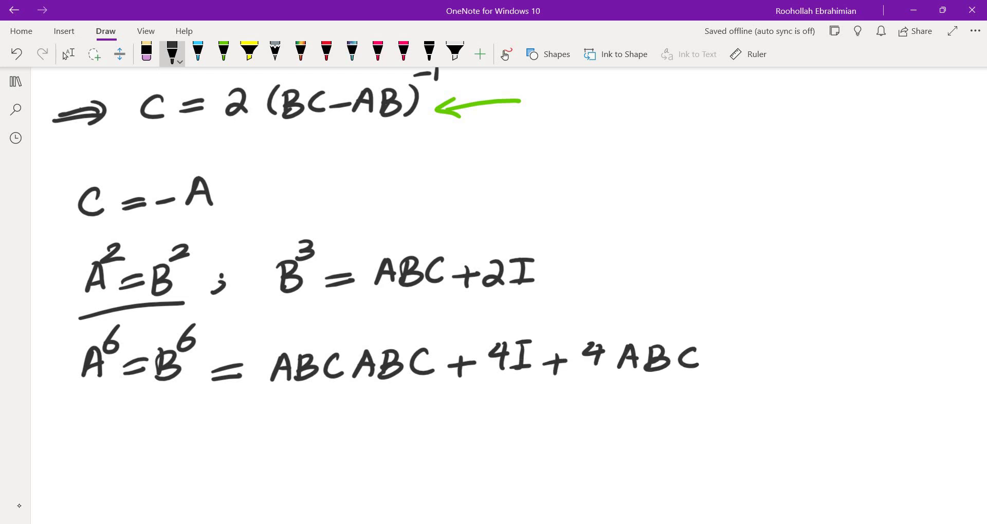
{"action": "scroll", "coordinate": [509, 295], "scroll_direction": "down", "scroll_amount": 2}
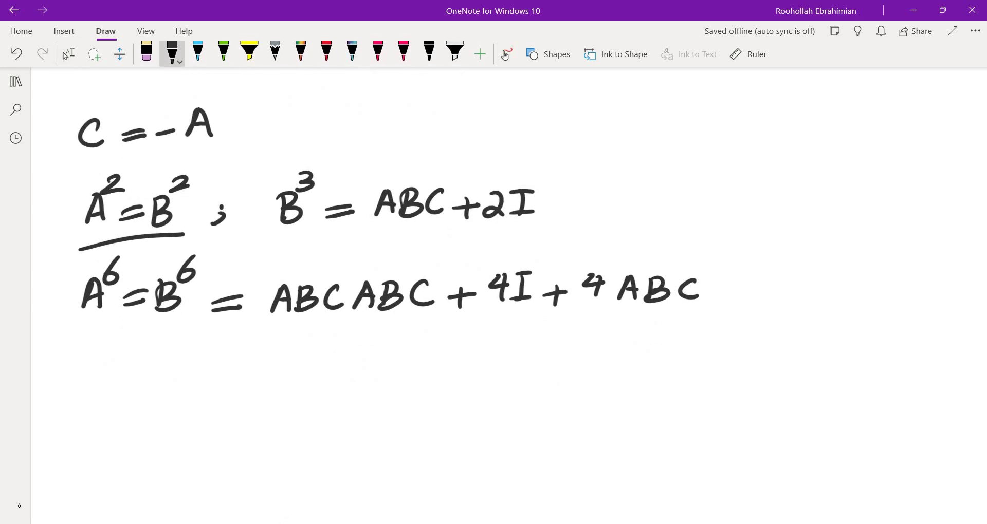
Step: Start a new line '= AB(-A)AB(-A) +', substituting -A for C
{"action": "left_click_drag", "start_coordinate": [77, 392], "coordinate": [108, 386]}
{"action": "left_click_drag", "start_coordinate": [78, 401], "coordinate": [150, 395]}
{"action": "mouse_move", "coordinate": [187, 369]}
{"action": "left_mouse_down"}
{"action": "mouse_move", "coordinate": [180, 393]}
{"action": "mouse_move", "coordinate": [204, 379]}
{"action": "left_mouse_up"}
{"action": "mouse_move", "coordinate": [208, 389]}
{"action": "left_mouse_down"}
{"action": "mouse_move", "coordinate": [225, 391]}
{"action": "mouse_move", "coordinate": [230, 373]}
{"action": "left_mouse_up"}
{"action": "mouse_move", "coordinate": [231, 362]}
{"action": "left_mouse_down"}
{"action": "mouse_move", "coordinate": [235, 391]}
{"action": "mouse_move", "coordinate": [273, 384]}
{"action": "mouse_move", "coordinate": [270, 374]}
{"action": "left_mouse_up"}
{"action": "left_click_drag", "start_coordinate": [287, 361], "coordinate": [286, 385]}
{"action": "left_click_drag", "start_coordinate": [329, 359], "coordinate": [319, 386]}
{"action": "left_click_drag", "start_coordinate": [332, 376], "coordinate": [367, 382]}
{"action": "mouse_move", "coordinate": [354, 374]}
{"action": "left_mouse_down"}
{"action": "mouse_move", "coordinate": [371, 387]}
{"action": "mouse_move", "coordinate": [412, 376]}
{"action": "left_mouse_up"}
{"action": "left_click_drag", "start_coordinate": [401, 367], "coordinate": [400, 387]}
Step: End that line with '4I − 4ABA' and underline (-A)A
{"action": "left_click_drag", "start_coordinate": [431, 356], "coordinate": [441, 370]}
{"action": "left_click_drag", "start_coordinate": [437, 360], "coordinate": [435, 383]}
{"action": "left_click_drag", "start_coordinate": [455, 356], "coordinate": [451, 382]}
{"action": "left_click_drag", "start_coordinate": [443, 382], "coordinate": [464, 380]}
{"action": "mouse_move", "coordinate": [445, 359]}
{"action": "left_mouse_down"}
{"action": "mouse_move", "coordinate": [464, 355]}
{"action": "mouse_move", "coordinate": [495, 377]}
{"action": "mouse_move", "coordinate": [549, 355]}
{"action": "left_mouse_up"}
{"action": "left_click_drag", "start_coordinate": [549, 355], "coordinate": [567, 380]}
{"action": "left_click_drag", "start_coordinate": [567, 357], "coordinate": [565, 383]}
{"action": "mouse_move", "coordinate": [608, 357]}
{"action": "left_mouse_down"}
{"action": "mouse_move", "coordinate": [595, 383]}
{"action": "mouse_move", "coordinate": [620, 381]}
{"action": "left_mouse_up"}
{"action": "left_click_drag", "start_coordinate": [601, 372], "coordinate": [615, 372]}
{"action": "scroll", "coordinate": [493, 296], "scroll_direction": "down", "scroll_amount": 2}
{"action": "left_click_drag", "start_coordinate": [273, 326], "coordinate": [199, 333]}
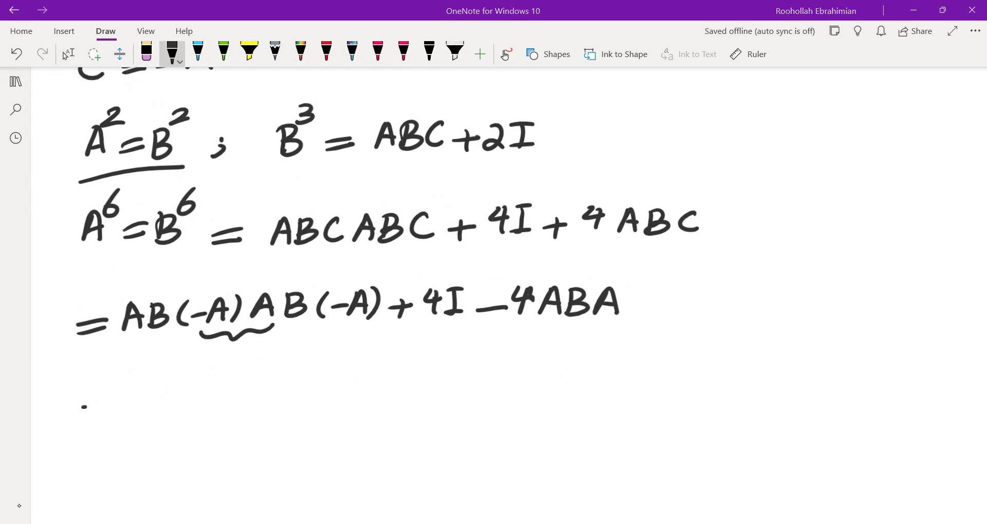
{"action": "scroll", "coordinate": [84, 405], "scroll_direction": "down", "scroll_amount": 1}
Step: Begin the next line '= AB(-A²)B(-A)'
{"action": "left_click_drag", "start_coordinate": [80, 382], "coordinate": [107, 380]}
{"action": "mouse_move", "coordinate": [83, 390]}
{"action": "left_mouse_down"}
{"action": "mouse_move", "coordinate": [151, 387]}
{"action": "mouse_move", "coordinate": [149, 377]}
{"action": "left_mouse_up"}
{"action": "left_click_drag", "start_coordinate": [164, 359], "coordinate": [161, 389]}
{"action": "left_click_drag", "start_coordinate": [163, 360], "coordinate": [162, 388]}
{"action": "left_click_drag", "start_coordinate": [208, 355], "coordinate": [198, 386]}
{"action": "left_click_drag", "start_coordinate": [211, 378], "coordinate": [244, 381]}
{"action": "left_click_drag", "start_coordinate": [236, 376], "coordinate": [261, 360]}
{"action": "mouse_move", "coordinate": [261, 352]}
{"action": "left_mouse_down"}
{"action": "mouse_move", "coordinate": [264, 385]}
{"action": "mouse_move", "coordinate": [284, 383]}
{"action": "left_mouse_up"}
{"action": "left_click_drag", "start_coordinate": [323, 357], "coordinate": [319, 385]}
{"action": "left_click_drag", "start_coordinate": [332, 375], "coordinate": [370, 379]}
{"action": "mouse_move", "coordinate": [357, 370]}
{"action": "left_mouse_down"}
{"action": "mouse_move", "coordinate": [378, 381]}
{"action": "mouse_move", "coordinate": [417, 365]}
{"action": "left_mouse_up"}
Step: Complete that line with '+ 4I − 4ABA'
{"action": "left_click_drag", "start_coordinate": [406, 359], "coordinate": [404, 376]}
{"action": "left_click_drag", "start_coordinate": [435, 347], "coordinate": [443, 359]}
{"action": "mouse_move", "coordinate": [440, 348]}
{"action": "left_mouse_down"}
{"action": "mouse_move", "coordinate": [436, 376]}
{"action": "mouse_move", "coordinate": [460, 371]}
{"action": "left_mouse_up"}
{"action": "mouse_move", "coordinate": [456, 351]}
{"action": "left_mouse_down"}
{"action": "mouse_move", "coordinate": [506, 364]}
{"action": "mouse_move", "coordinate": [530, 354]}
{"action": "left_mouse_up"}
{"action": "left_click", "coordinate": [522, 346]}
{"action": "mouse_move", "coordinate": [526, 356]}
{"action": "left_mouse_down"}
{"action": "mouse_move", "coordinate": [523, 370]}
{"action": "mouse_move", "coordinate": [560, 370]}
{"action": "left_mouse_up"}
{"action": "mouse_move", "coordinate": [547, 356]}
{"action": "left_mouse_down"}
{"action": "mouse_move", "coordinate": [565, 353]}
{"action": "mouse_move", "coordinate": [572, 369]}
{"action": "left_mouse_up"}
{"action": "mouse_move", "coordinate": [574, 346]}
{"action": "left_mouse_down"}
{"action": "mouse_move", "coordinate": [570, 371]}
{"action": "mouse_move", "coordinate": [621, 370]}
{"action": "mouse_move", "coordinate": [617, 356]}
{"action": "left_mouse_up"}
{"action": "scroll", "coordinate": [493, 296], "scroll_direction": "down", "scroll_amount": 3}
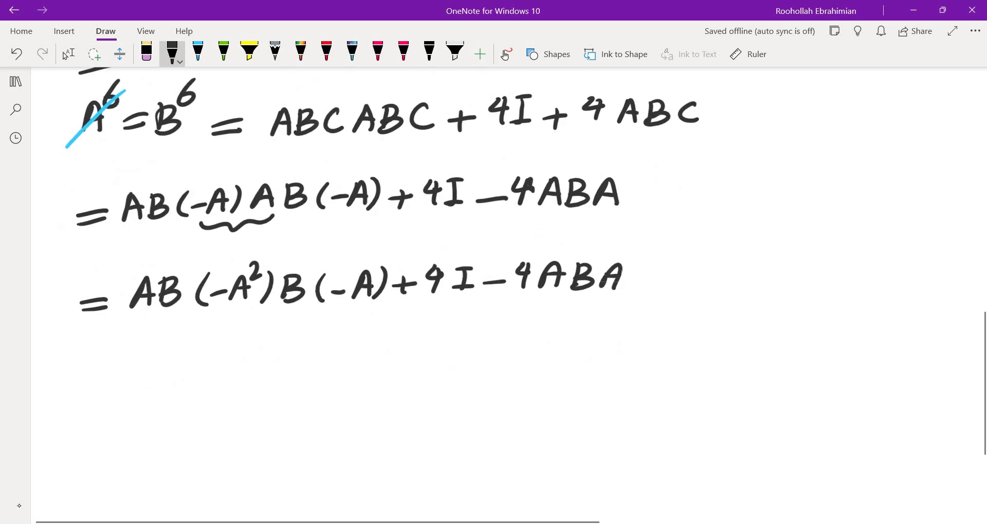
Step: Draw an upward arrow under A² and start a new line '= AB⁴A'
{"action": "left_click_drag", "start_coordinate": [72, 372], "coordinate": [100, 367]}
{"action": "left_click_drag", "start_coordinate": [71, 382], "coordinate": [99, 377]}
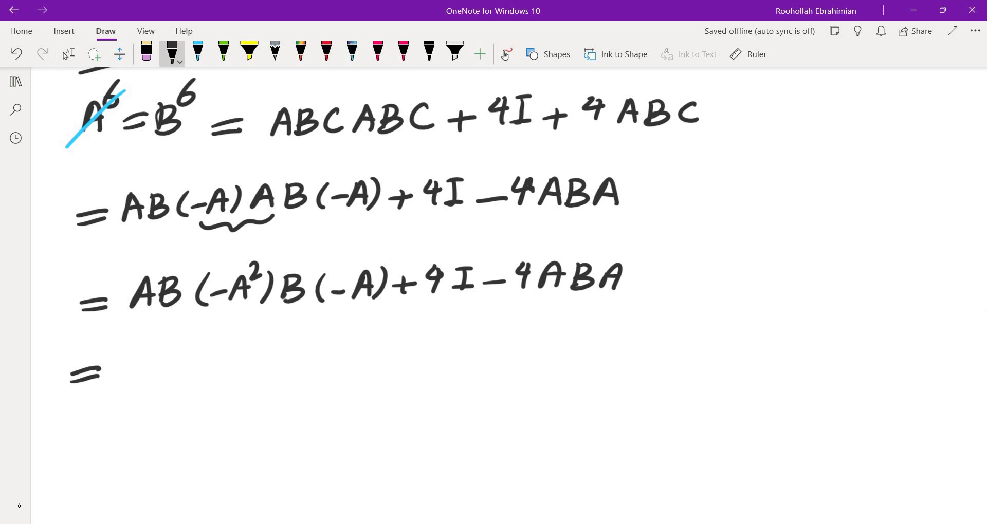
{"action": "left_click_drag", "start_coordinate": [239, 328], "coordinate": [240, 305]}
{"action": "left_click_drag", "start_coordinate": [232, 314], "coordinate": [248, 311]}
{"action": "mouse_move", "coordinate": [133, 383]}
{"action": "left_mouse_down"}
{"action": "mouse_move", "coordinate": [143, 366]}
{"action": "mouse_move", "coordinate": [156, 383]}
{"action": "left_mouse_up"}
{"action": "left_click_drag", "start_coordinate": [143, 371], "coordinate": [174, 385]}
{"action": "left_click_drag", "start_coordinate": [178, 360], "coordinate": [175, 386]}
{"action": "mouse_move", "coordinate": [197, 344]}
{"action": "left_mouse_down"}
{"action": "mouse_move", "coordinate": [206, 364]}
{"action": "mouse_move", "coordinate": [221, 359]}
{"action": "left_mouse_up"}
{"action": "mouse_move", "coordinate": [222, 358]}
{"action": "left_mouse_down"}
{"action": "mouse_move", "coordinate": [232, 386]}
{"action": "mouse_move", "coordinate": [277, 377]}
{"action": "left_mouse_up"}
Step: Continue that line with '+ 4I − 4ABA ='
{"action": "left_click_drag", "start_coordinate": [266, 366], "coordinate": [265, 389]}
{"action": "left_click_drag", "start_coordinate": [298, 360], "coordinate": [299, 385]}
{"action": "mouse_move", "coordinate": [312, 361]}
{"action": "left_mouse_down"}
{"action": "mouse_move", "coordinate": [310, 386]}
{"action": "mouse_move", "coordinate": [323, 385]}
{"action": "left_mouse_up"}
{"action": "mouse_move", "coordinate": [307, 363]}
{"action": "left_mouse_down"}
{"action": "mouse_move", "coordinate": [385, 361]}
{"action": "mouse_move", "coordinate": [389, 386]}
{"action": "mouse_move", "coordinate": [386, 363]}
{"action": "mouse_move", "coordinate": [386, 376]}
{"action": "left_mouse_up"}
{"action": "mouse_move", "coordinate": [383, 360]}
{"action": "left_mouse_down"}
{"action": "mouse_move", "coordinate": [382, 385]}
{"action": "mouse_move", "coordinate": [404, 358]}
{"action": "left_mouse_up"}
{"action": "left_click_drag", "start_coordinate": [404, 357], "coordinate": [423, 383]}
{"action": "left_click_drag", "start_coordinate": [424, 360], "coordinate": [424, 386]}
{"action": "mouse_move", "coordinate": [453, 384]}
{"action": "left_mouse_down"}
{"action": "mouse_move", "coordinate": [463, 357]}
{"action": "mouse_move", "coordinate": [474, 383]}
{"action": "left_mouse_up"}
{"action": "left_click_drag", "start_coordinate": [462, 374], "coordinate": [534, 377]}
{"action": "left_click_drag", "start_coordinate": [506, 369], "coordinate": [533, 367]}
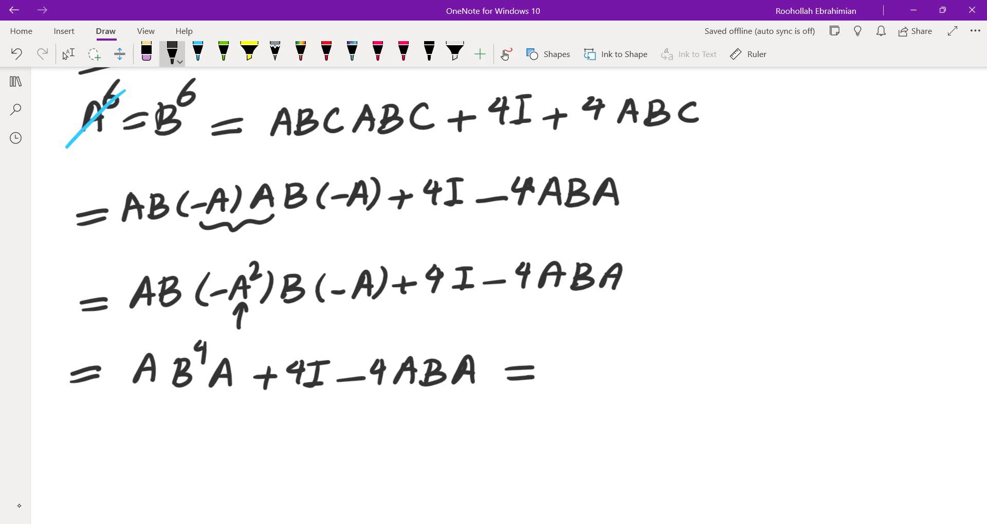
Step: Finish the line with 'A⁶ + 4I − 4ABA'
{"action": "mouse_move", "coordinate": [548, 381]}
{"action": "left_mouse_down"}
{"action": "mouse_move", "coordinate": [560, 357]}
{"action": "mouse_move", "coordinate": [569, 381]}
{"action": "left_mouse_up"}
{"action": "left_click_drag", "start_coordinate": [555, 371], "coordinate": [565, 370]}
{"action": "mouse_move", "coordinate": [587, 332]}
{"action": "left_mouse_down"}
{"action": "mouse_move", "coordinate": [576, 350]}
{"action": "mouse_move", "coordinate": [619, 372]}
{"action": "mouse_move", "coordinate": [606, 386]}
{"action": "left_mouse_up"}
{"action": "left_click_drag", "start_coordinate": [636, 357], "coordinate": [642, 381]}
{"action": "mouse_move", "coordinate": [660, 359]}
{"action": "left_mouse_down"}
{"action": "mouse_move", "coordinate": [659, 383]}
{"action": "mouse_move", "coordinate": [669, 380]}
{"action": "left_mouse_up"}
{"action": "left_click_drag", "start_coordinate": [651, 360], "coordinate": [702, 374]}
{"action": "mouse_move", "coordinate": [711, 362]}
{"action": "left_mouse_down"}
{"action": "mouse_move", "coordinate": [729, 366]}
{"action": "mouse_move", "coordinate": [719, 384]}
{"action": "left_mouse_up"}
{"action": "mouse_move", "coordinate": [731, 384]}
{"action": "left_mouse_down"}
{"action": "mouse_move", "coordinate": [746, 358]}
{"action": "mouse_move", "coordinate": [754, 385]}
{"action": "left_mouse_up"}
{"action": "left_click_drag", "start_coordinate": [739, 371], "coordinate": [750, 371]}
{"action": "mouse_move", "coordinate": [765, 358]}
{"action": "left_mouse_down"}
{"action": "mouse_move", "coordinate": [763, 382]}
{"action": "mouse_move", "coordinate": [802, 357]}
{"action": "left_mouse_up"}
{"action": "left_click_drag", "start_coordinate": [802, 357], "coordinate": [816, 382]}
Step: Slash the matching A⁶ terms in light blue, erasing and redrawing one misplaced slash
{"action": "left_click", "coordinate": [198, 51]}
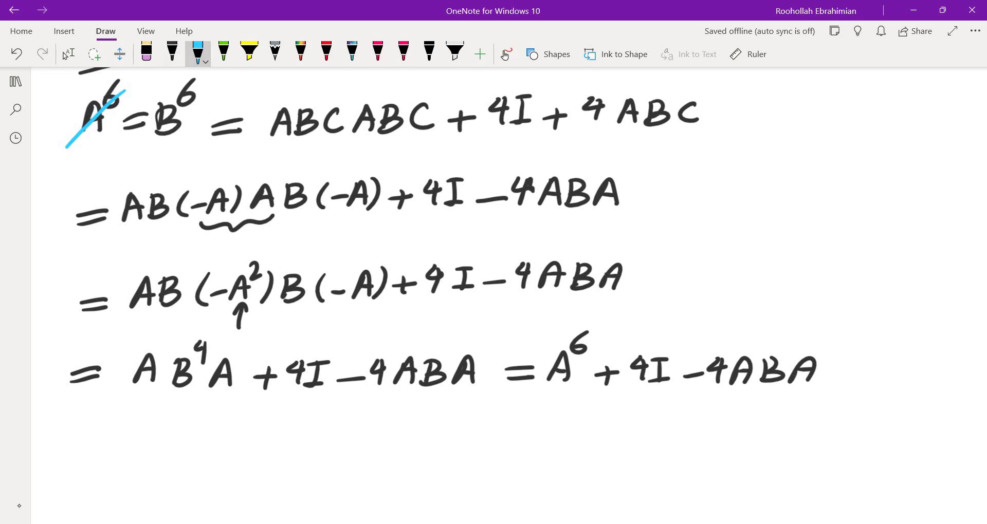
{"action": "left_click_drag", "start_coordinate": [608, 327], "coordinate": [528, 393]}
{"action": "left_click", "coordinate": [147, 51]}
{"action": "left_click", "coordinate": [95, 119]}
{"action": "left_click", "coordinate": [198, 51]}
{"action": "left_click_drag", "start_coordinate": [133, 81], "coordinate": [73, 142]}
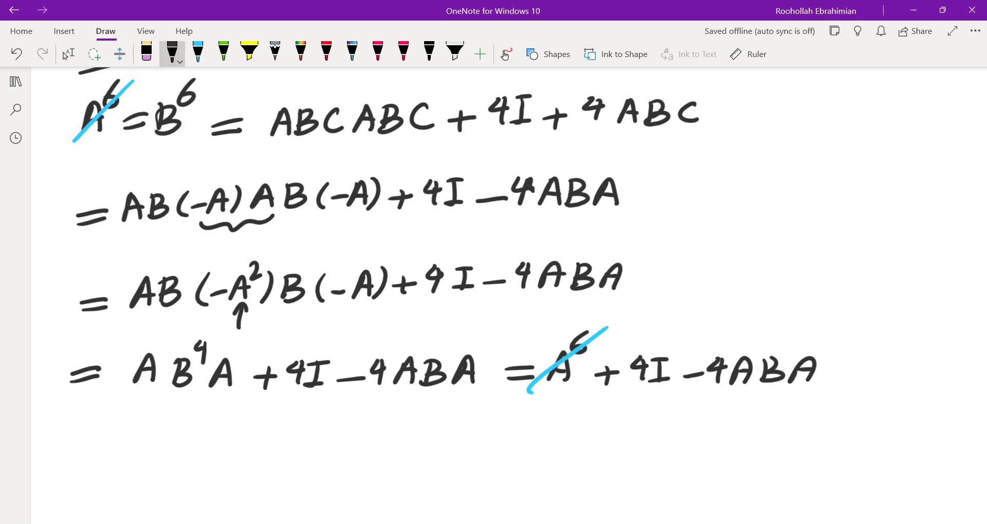
{"action": "scroll", "coordinate": [509, 283], "scroll_direction": "down", "scroll_amount": 1}
Step: With black ink, write the conclusion '⇒ ABA = I' below the last line
{"action": "left_click", "coordinate": [68, 54]}
{"action": "left_click", "coordinate": [172, 51]}
{"action": "mouse_move", "coordinate": [86, 426]}
{"action": "left_mouse_down"}
{"action": "mouse_move", "coordinate": [181, 400]}
{"action": "mouse_move", "coordinate": [190, 428]}
{"action": "left_mouse_up"}
{"action": "mouse_move", "coordinate": [198, 401]}
{"action": "left_mouse_down"}
{"action": "mouse_move", "coordinate": [197, 429]}
{"action": "mouse_move", "coordinate": [242, 428]}
{"action": "left_mouse_up"}
{"action": "left_click_drag", "start_coordinate": [227, 416], "coordinate": [268, 422]}
{"action": "left_click_drag", "start_coordinate": [254, 417], "coordinate": [306, 428]}
{"action": "mouse_move", "coordinate": [297, 427]}
{"action": "left_mouse_down"}
{"action": "mouse_move", "coordinate": [315, 425]}
{"action": "mouse_move", "coordinate": [315, 400]}
{"action": "left_mouse_up"}
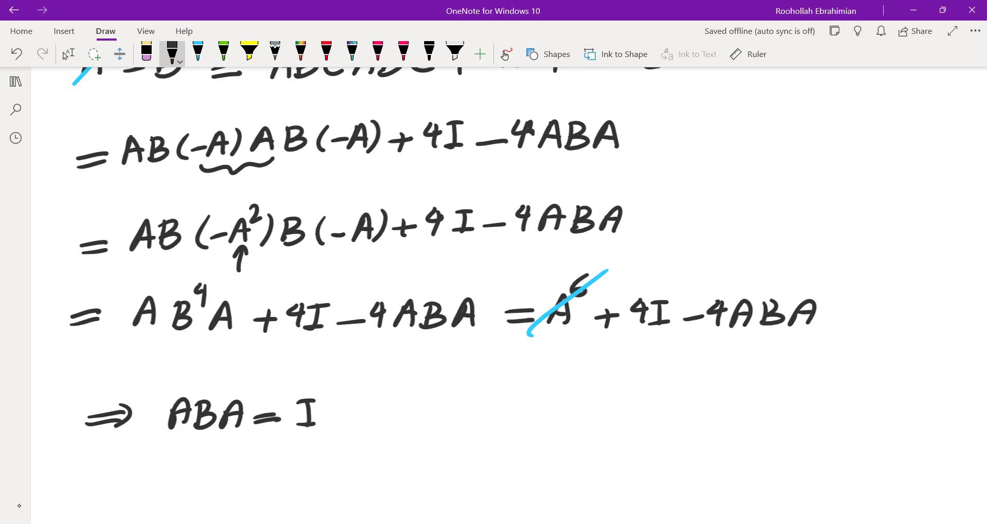
Step: Start a new line reading 'B³ = AB'
{"action": "scroll", "coordinate": [509, 283], "scroll_direction": "up", "scroll_amount": 3}
{"action": "scroll", "coordinate": [509, 283], "scroll_direction": "down", "scroll_amount": 5}
{"action": "left_click", "coordinate": [68, 54]}
{"action": "left_click", "coordinate": [172, 51]}
{"action": "mouse_move", "coordinate": [99, 405]}
{"action": "left_mouse_down"}
{"action": "mouse_move", "coordinate": [94, 471]}
{"action": "mouse_move", "coordinate": [108, 444]}
{"action": "left_mouse_up"}
{"action": "scroll", "coordinate": [443, 283], "scroll_direction": "up", "scroll_amount": 1}
{"action": "mouse_move", "coordinate": [113, 424]}
{"action": "left_mouse_down"}
{"action": "mouse_move", "coordinate": [126, 434]}
{"action": "mouse_move", "coordinate": [114, 444]}
{"action": "left_mouse_up"}
{"action": "left_click_drag", "start_coordinate": [129, 464], "coordinate": [150, 456]}
{"action": "mouse_move", "coordinate": [164, 468]}
{"action": "left_mouse_down"}
{"action": "mouse_move", "coordinate": [181, 467]}
{"action": "mouse_move", "coordinate": [186, 453]}
{"action": "left_mouse_up"}
{"action": "mouse_move", "coordinate": [193, 441]}
{"action": "left_mouse_down"}
{"action": "mouse_move", "coordinate": [193, 467]}
{"action": "mouse_move", "coordinate": [238, 463]}
{"action": "mouse_move", "coordinate": [236, 452]}
{"action": "left_mouse_up"}
Step: Extend the B³ line to 'B³ = ABA + 2I ='
{"action": "left_click_drag", "start_coordinate": [252, 455], "coordinate": [280, 451]}
{"action": "mouse_move", "coordinate": [265, 447]}
{"action": "left_mouse_down"}
{"action": "mouse_move", "coordinate": [266, 466]}
{"action": "mouse_move", "coordinate": [314, 455]}
{"action": "left_mouse_up"}
{"action": "left_click_drag", "start_coordinate": [329, 434], "coordinate": [316, 458]}
{"action": "mouse_move", "coordinate": [319, 437]}
{"action": "left_mouse_down"}
{"action": "mouse_move", "coordinate": [339, 433]}
{"action": "mouse_move", "coordinate": [386, 455]}
{"action": "left_mouse_up"}
{"action": "left_click_drag", "start_coordinate": [363, 445], "coordinate": [387, 444]}
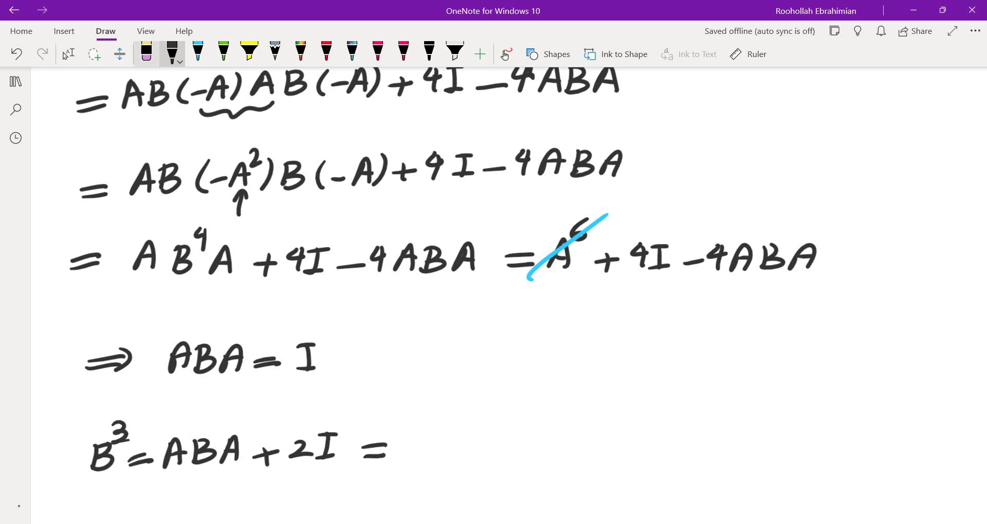
Step: Replace the mistaken A with C so the term reads ABC, then write -ABA + 2I
{"action": "left_click", "coordinate": [228, 452]}
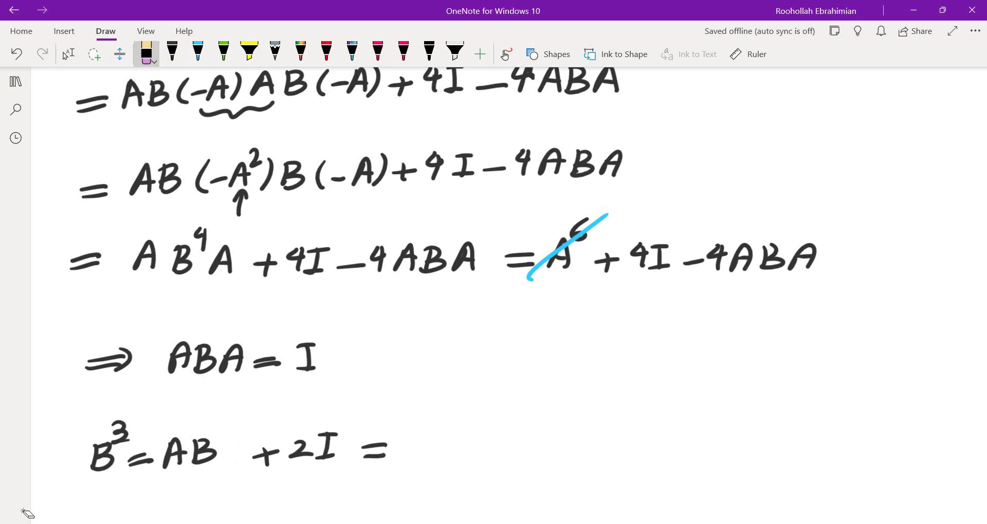
{"action": "left_click_drag", "start_coordinate": [242, 436], "coordinate": [243, 461]}
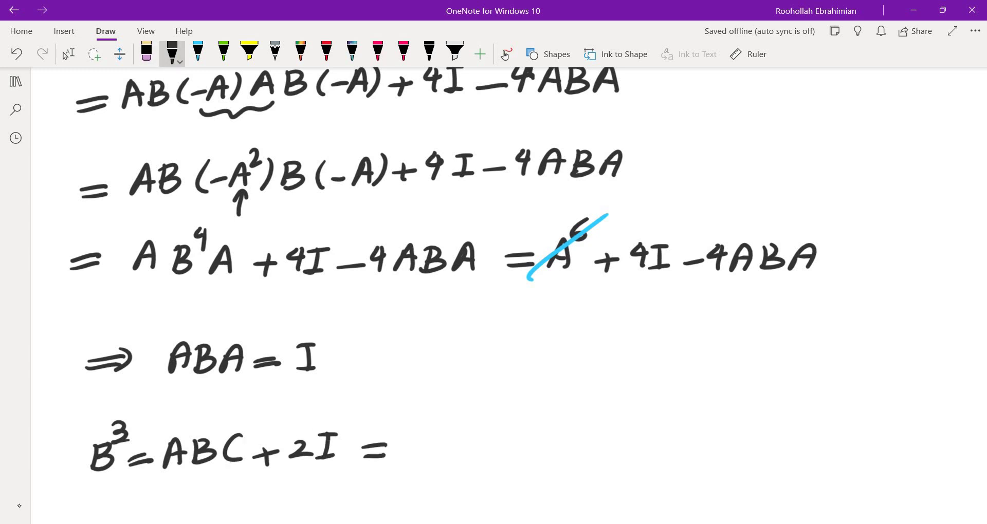
{"action": "left_click_drag", "start_coordinate": [405, 452], "coordinate": [424, 451]}
{"action": "mouse_move", "coordinate": [445, 430]}
{"action": "left_mouse_down"}
{"action": "mouse_move", "coordinate": [438, 443]}
{"action": "mouse_move", "coordinate": [452, 457]}
{"action": "mouse_move", "coordinate": [477, 455]}
{"action": "left_mouse_up"}
{"action": "mouse_move", "coordinate": [485, 457]}
{"action": "left_mouse_down"}
{"action": "mouse_move", "coordinate": [505, 455]}
{"action": "mouse_move", "coordinate": [502, 444]}
{"action": "left_mouse_up"}
{"action": "mouse_move", "coordinate": [514, 447]}
{"action": "left_mouse_down"}
{"action": "mouse_move", "coordinate": [536, 445]}
{"action": "mouse_move", "coordinate": [527, 455]}
{"action": "left_mouse_up"}
{"action": "mouse_move", "coordinate": [555, 435]}
{"action": "left_mouse_down"}
{"action": "mouse_move", "coordinate": [567, 433]}
{"action": "mouse_move", "coordinate": [576, 451]}
{"action": "left_mouse_up"}
{"action": "mouse_move", "coordinate": [583, 434]}
{"action": "left_mouse_down"}
{"action": "mouse_move", "coordinate": [579, 454]}
{"action": "mouse_move", "coordinate": [597, 431]}
{"action": "left_mouse_up"}
{"action": "left_click_drag", "start_coordinate": [609, 450], "coordinate": [632, 443]}
Step: Underline ABA and continue the line with = -I + 2I ⇒ B³ = I
{"action": "left_click_drag", "start_coordinate": [420, 468], "coordinate": [505, 464]}
{"action": "left_click_drag", "start_coordinate": [646, 448], "coordinate": [667, 447]}
{"action": "mouse_move", "coordinate": [680, 433]}
{"action": "left_mouse_down"}
{"action": "mouse_move", "coordinate": [675, 453]}
{"action": "mouse_move", "coordinate": [694, 431]}
{"action": "mouse_move", "coordinate": [714, 447]}
{"action": "left_mouse_up"}
{"action": "mouse_move", "coordinate": [704, 439]}
{"action": "left_mouse_down"}
{"action": "mouse_move", "coordinate": [702, 459]}
{"action": "mouse_move", "coordinate": [742, 449]}
{"action": "left_mouse_up"}
{"action": "left_click_drag", "start_coordinate": [752, 432], "coordinate": [750, 456]}
{"action": "mouse_move", "coordinate": [739, 457]}
{"action": "left_mouse_down"}
{"action": "mouse_move", "coordinate": [759, 456]}
{"action": "mouse_move", "coordinate": [762, 431]}
{"action": "left_mouse_up"}
{"action": "left_click_drag", "start_coordinate": [774, 452], "coordinate": [818, 450]}
{"action": "left_click_drag", "start_coordinate": [830, 436], "coordinate": [825, 457]}
{"action": "mouse_move", "coordinate": [847, 418]}
{"action": "left_mouse_down"}
{"action": "mouse_move", "coordinate": [846, 431]}
{"action": "mouse_move", "coordinate": [885, 452]}
{"action": "left_mouse_up"}
{"action": "left_click_drag", "start_coordinate": [860, 445], "coordinate": [900, 456]}
{"action": "mouse_move", "coordinate": [891, 455]}
{"action": "left_mouse_down"}
{"action": "mouse_move", "coordinate": [908, 454]}
{"action": "mouse_move", "coordinate": [912, 433]}
{"action": "left_mouse_up"}
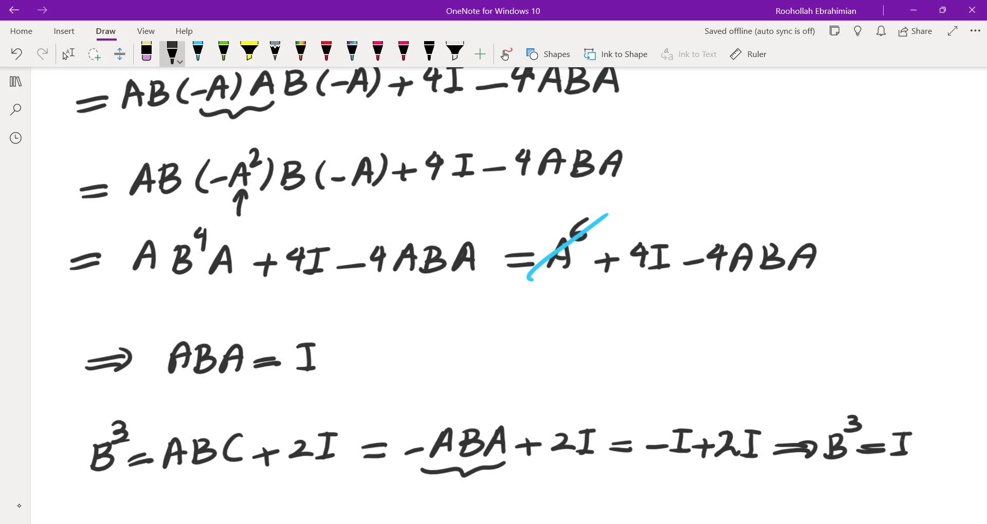
Step: Further down the page, write ⇒ B⁶ = I followed by another implication arrow
{"action": "scroll", "coordinate": [493, 295], "scroll_direction": "down", "scroll_amount": 3}
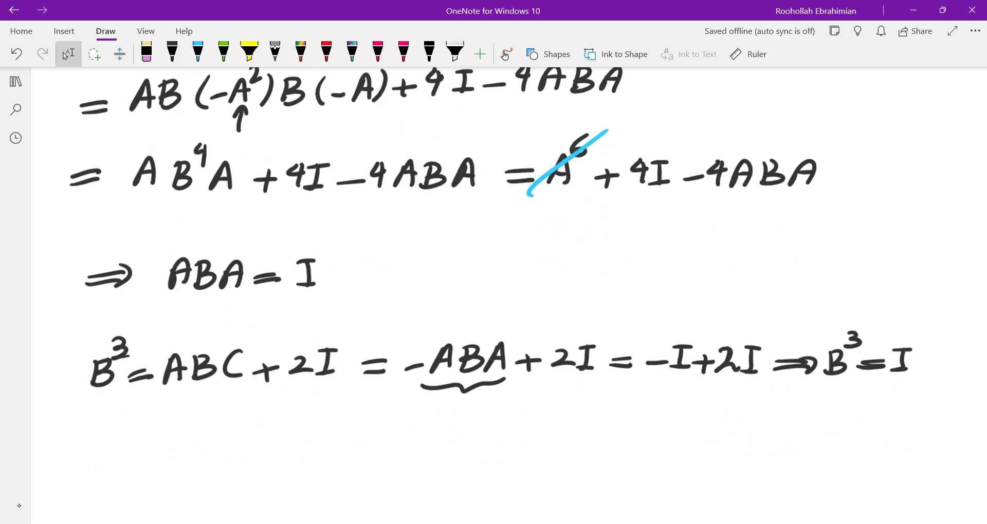
{"action": "left_click_drag", "start_coordinate": [78, 455], "coordinate": [128, 451]}
{"action": "mouse_move", "coordinate": [79, 461]}
{"action": "left_mouse_down"}
{"action": "mouse_move", "coordinate": [127, 457]}
{"action": "mouse_move", "coordinate": [121, 463]}
{"action": "left_mouse_up"}
{"action": "left_click_drag", "start_coordinate": [183, 437], "coordinate": [182, 464]}
{"action": "mouse_move", "coordinate": [225, 411]}
{"action": "left_mouse_down"}
{"action": "mouse_move", "coordinate": [211, 425]}
{"action": "mouse_move", "coordinate": [257, 450]}
{"action": "left_mouse_up"}
{"action": "left_click_drag", "start_coordinate": [233, 461], "coordinate": [258, 459]}
{"action": "mouse_move", "coordinate": [279, 437]}
{"action": "left_mouse_down"}
{"action": "mouse_move", "coordinate": [277, 463]}
{"action": "mouse_move", "coordinate": [291, 462]}
{"action": "left_mouse_up"}
{"action": "left_click_drag", "start_coordinate": [268, 439], "coordinate": [360, 451]}
{"action": "left_click_drag", "start_coordinate": [311, 461], "coordinate": [411, 465]}
Step: Write the final result A⁶ = I and draw a box around it
{"action": "left_click_drag", "start_coordinate": [440, 413], "coordinate": [423, 434]}
{"action": "left_click_drag", "start_coordinate": [442, 456], "coordinate": [472, 448]}
{"action": "mouse_move", "coordinate": [494, 431]}
{"action": "left_mouse_down"}
{"action": "mouse_move", "coordinate": [479, 460]}
{"action": "mouse_move", "coordinate": [505, 430]}
{"action": "left_mouse_up"}
{"action": "left_click_drag", "start_coordinate": [484, 461], "coordinate": [498, 459]}
{"action": "mouse_move", "coordinate": [381, 409]}
{"action": "left_mouse_down"}
{"action": "mouse_move", "coordinate": [509, 475]}
{"action": "mouse_move", "coordinate": [379, 409]}
{"action": "left_mouse_up"}
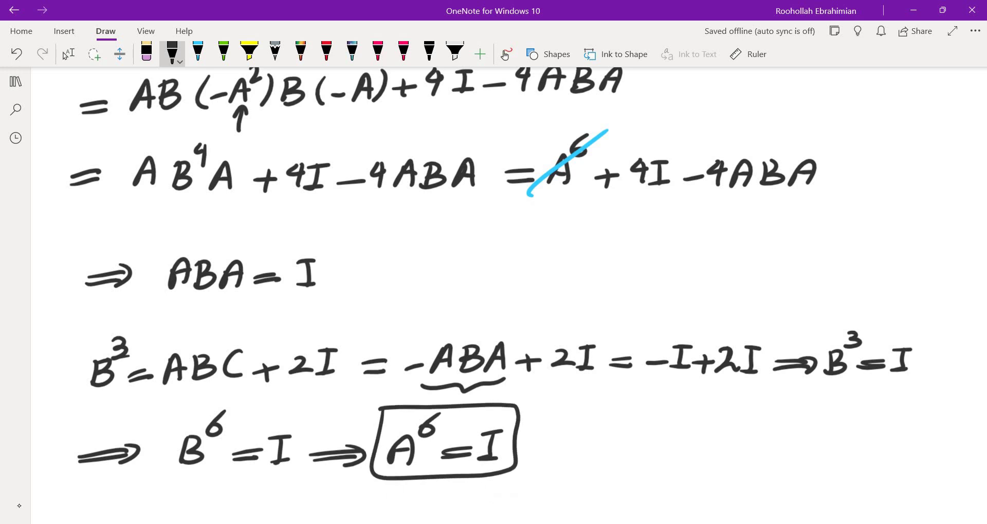